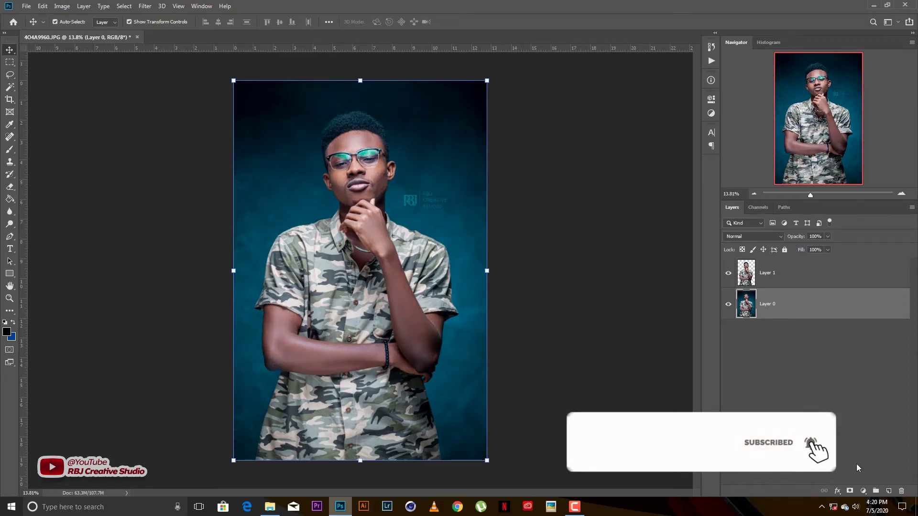
Add a Gradient Map adjustment layer above Layer 0 and bring up its gradient editor
left_click(865, 491)
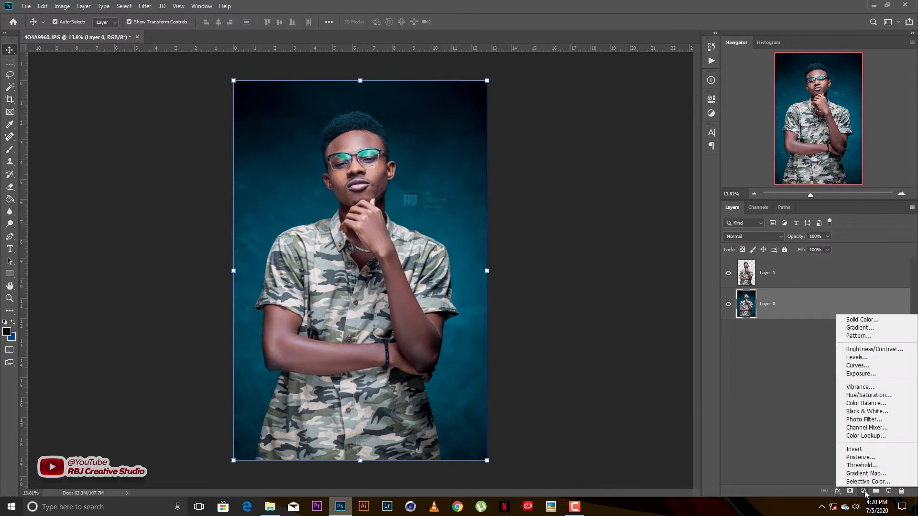
left_click(864, 492)
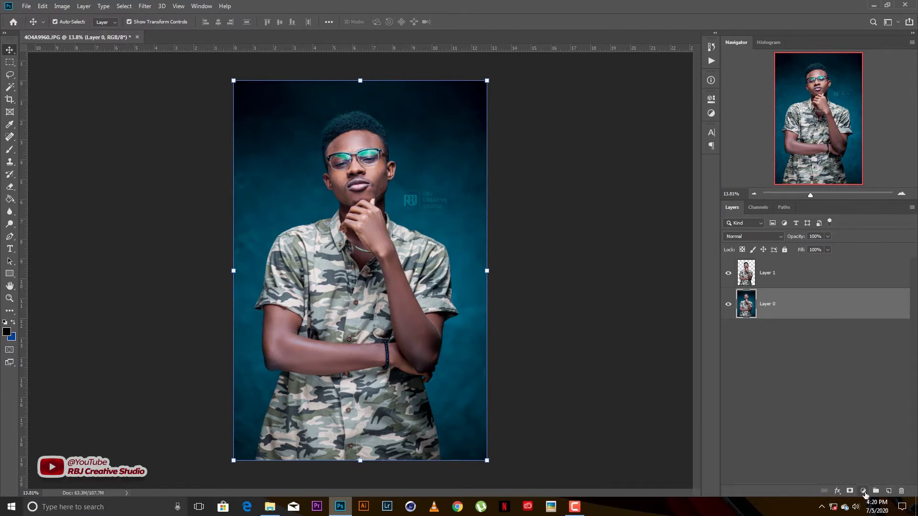
left_click(863, 491)
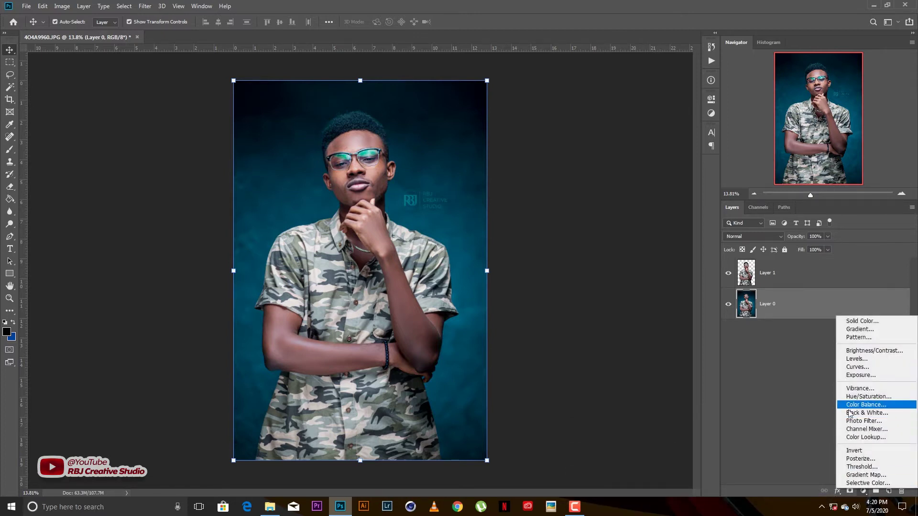
left_click(865, 475)
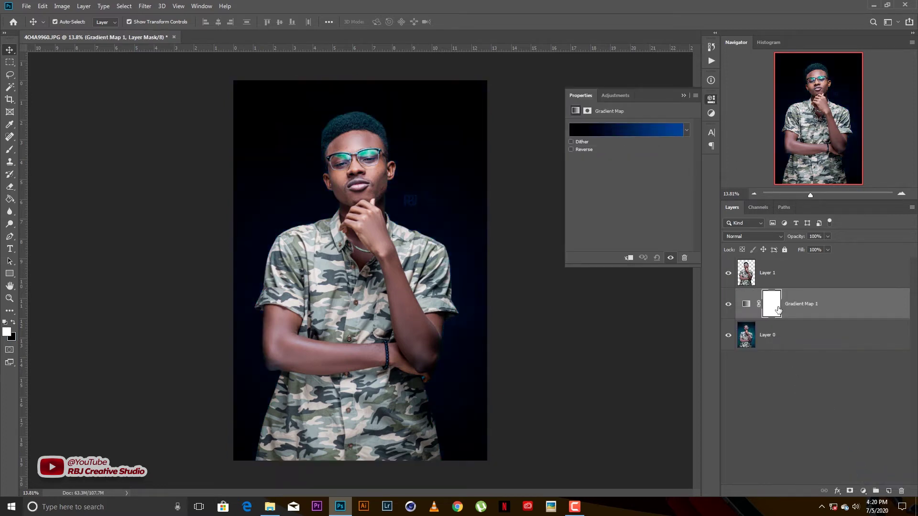
left_click(623, 130)
Set the gradient's left colour stop to dark red 690000
left_click_drag(696, 116, 643, 109)
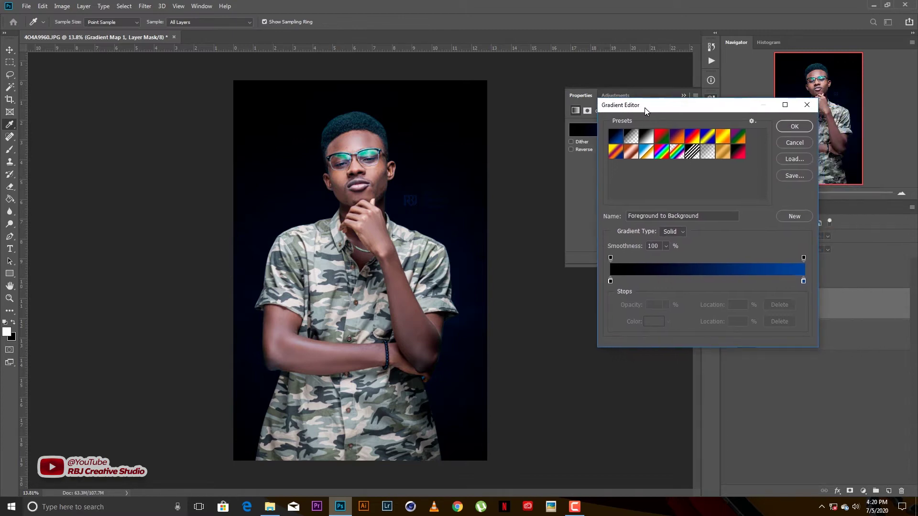
left_click(610, 281)
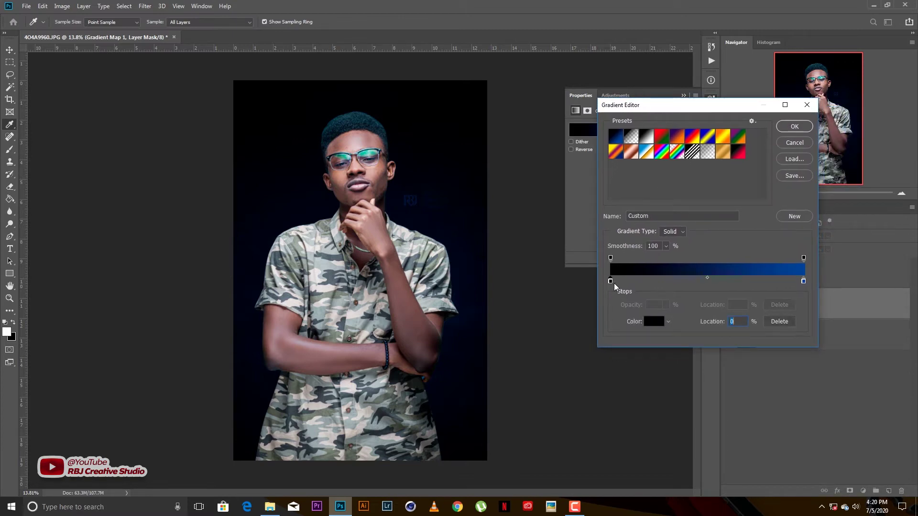
left_click(654, 323)
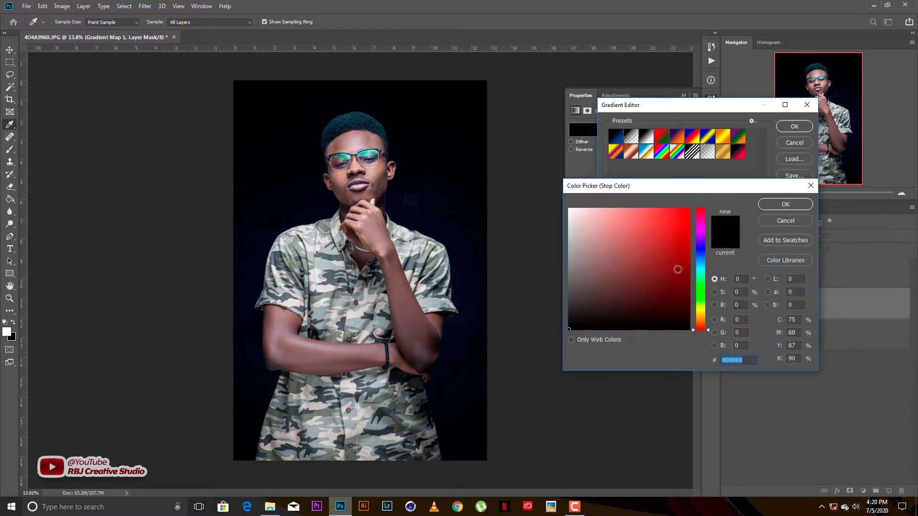
type("690000")
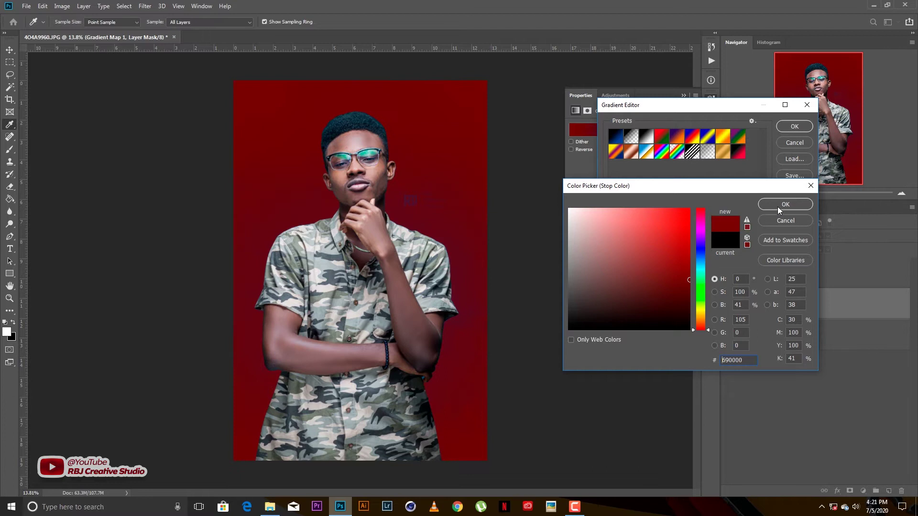
left_click(784, 205)
Set the gradient's right colour stop to dark red 480000
left_click(804, 282)
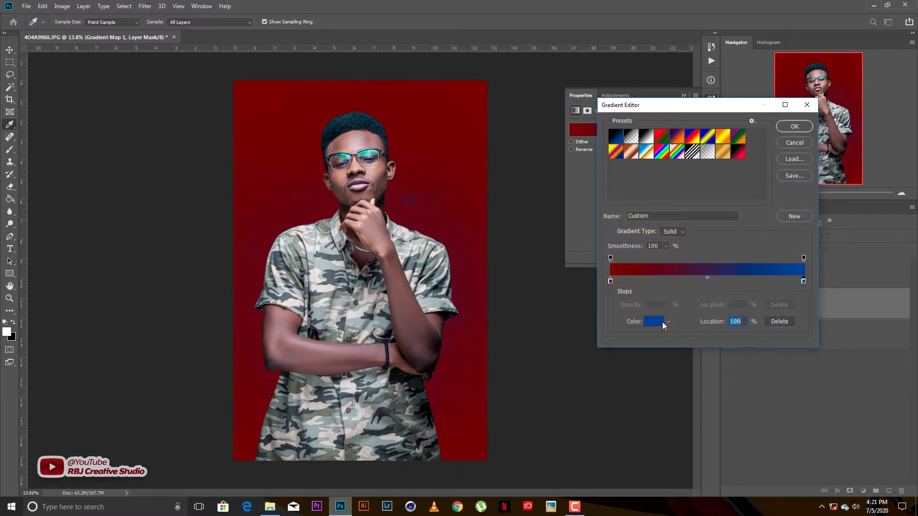
left_click(661, 322)
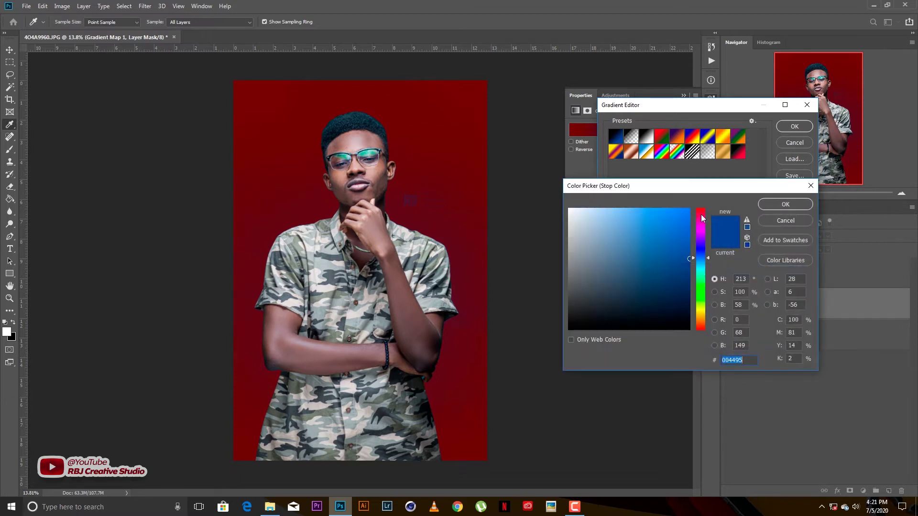
type("480000")
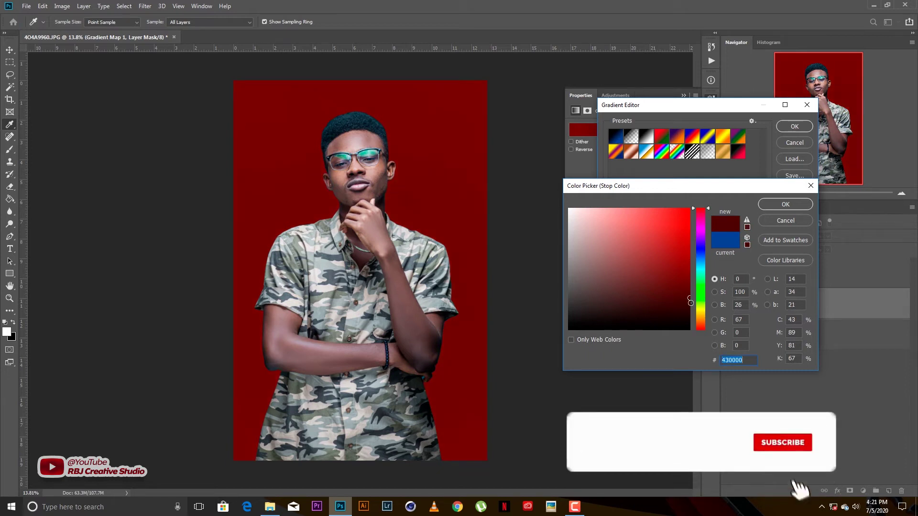
left_click(778, 204)
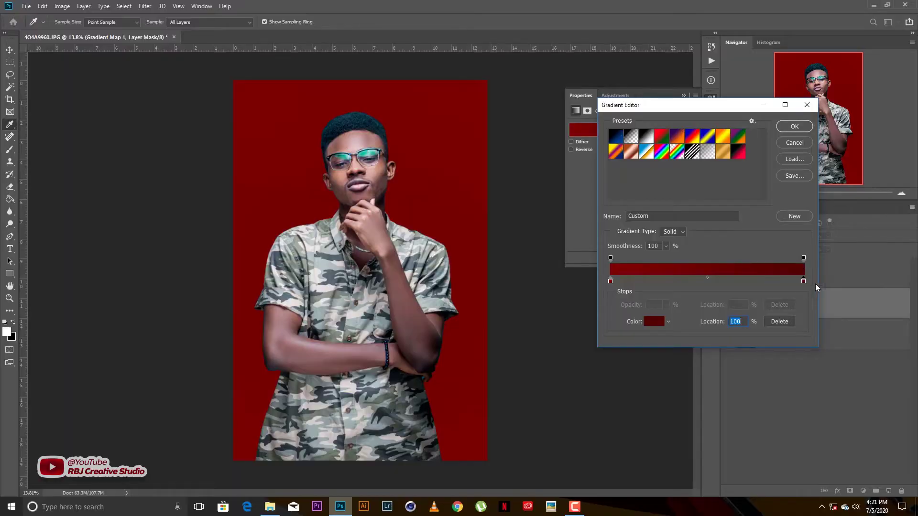
Darken the right stop, then place the dark stop at 0% and the red stop at 100%
left_click(650, 325)
left_click(690, 297)
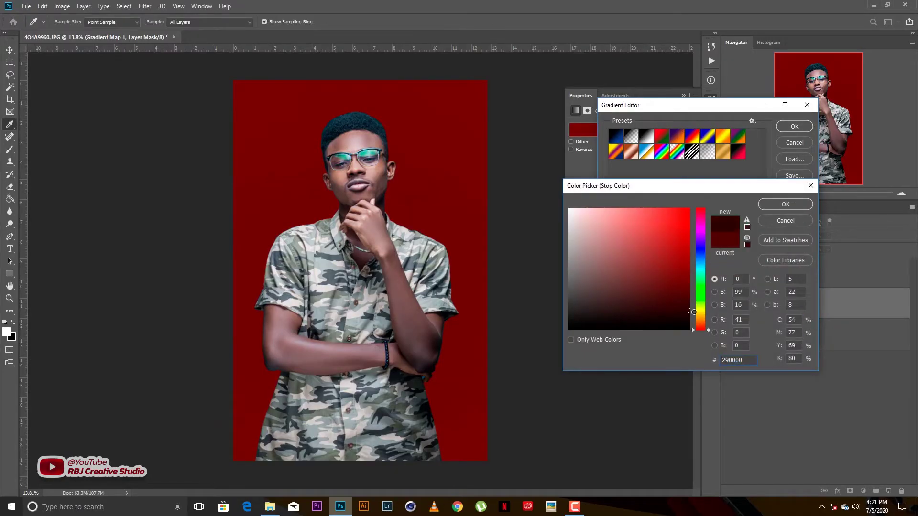
left_click(777, 206)
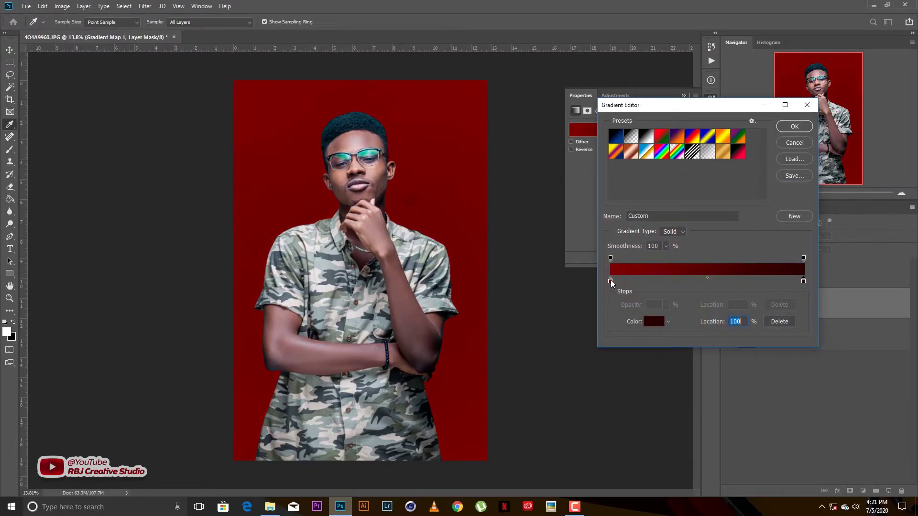
left_click_drag(611, 282, 655, 281)
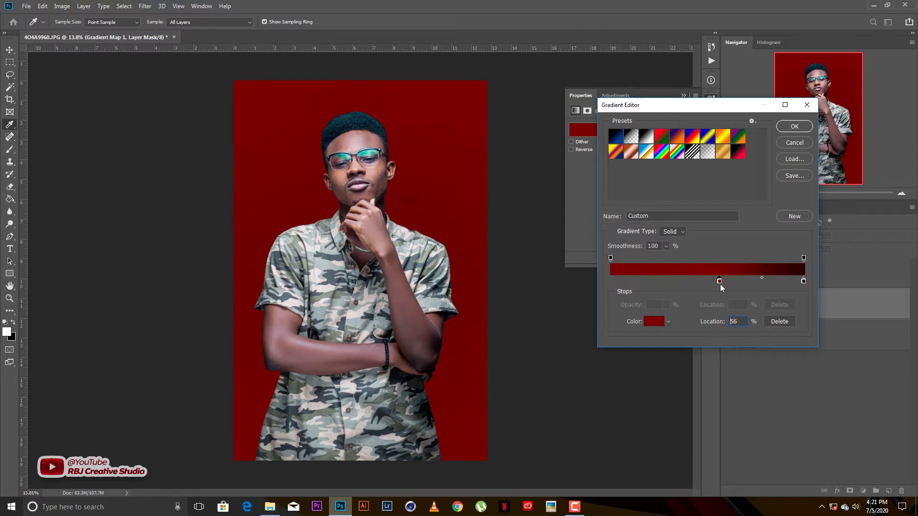
left_click_drag(804, 282, 610, 282)
left_click_drag(720, 282, 809, 283)
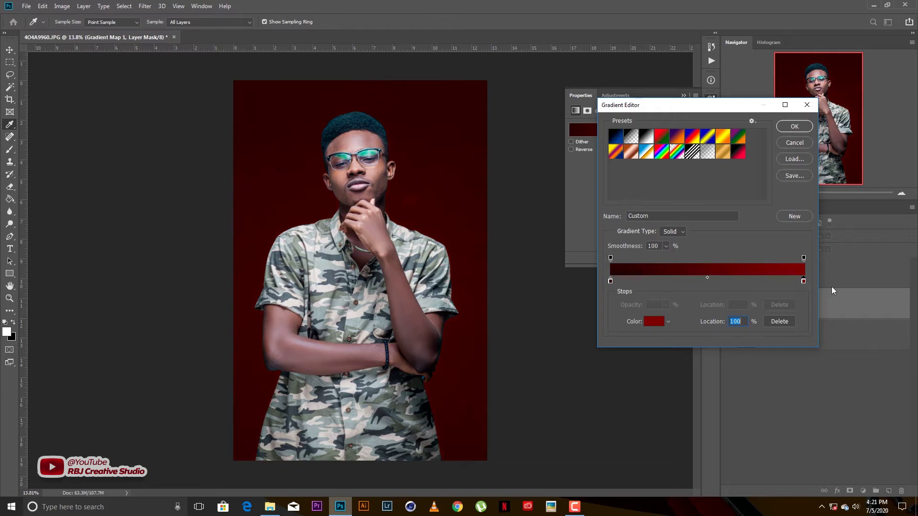
Change the end stop to bright red #ff3d3d and keep it at 100%
left_click_drag(804, 281, 802, 282)
left_click(656, 322)
mouse_move(687, 231)
left_mouse_down()
mouse_move(684, 219)
mouse_move(674, 231)
mouse_move(664, 224)
mouse_move(654, 199)
left_mouse_up()
left_click(768, 204)
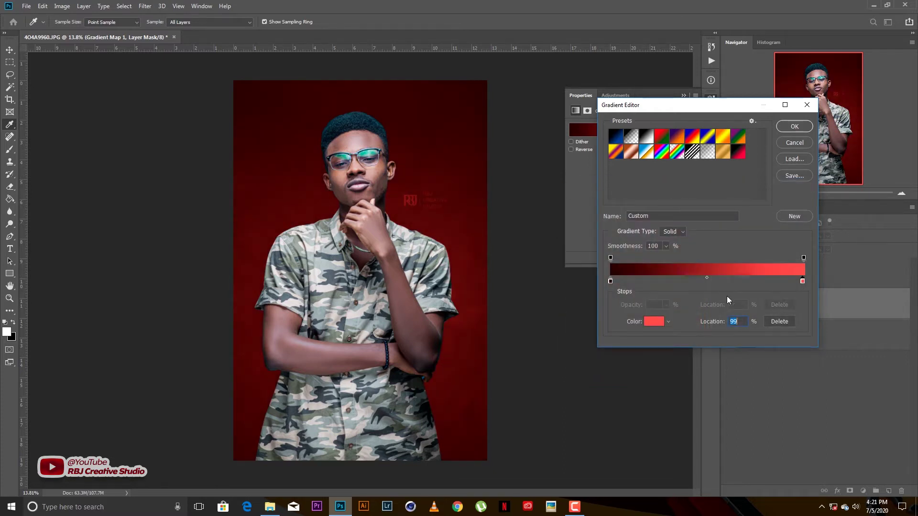
left_click_drag(802, 281, 805, 281)
Change the left gradient stop to a near-black navy blue
left_click(610, 281)
left_click(653, 321)
left_click(701, 248)
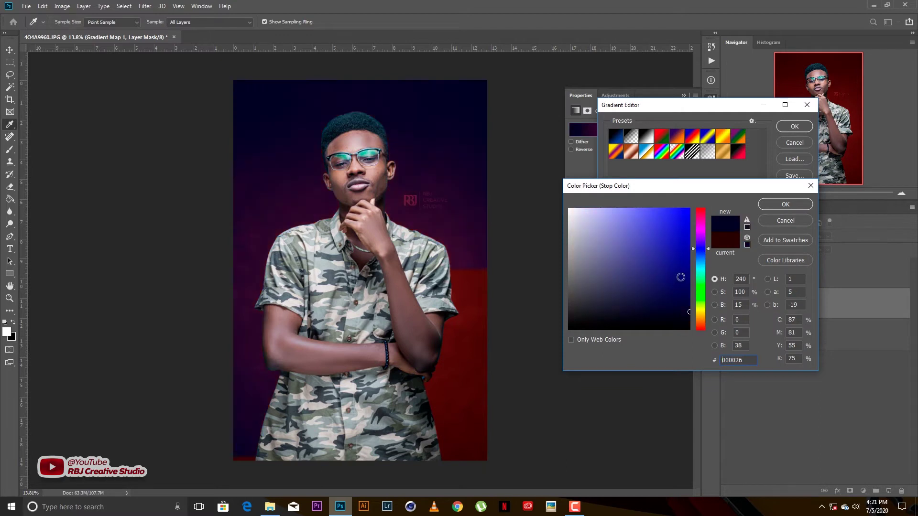
left_click(689, 306)
left_click_drag(689, 306, 689, 299)
left_click(689, 317)
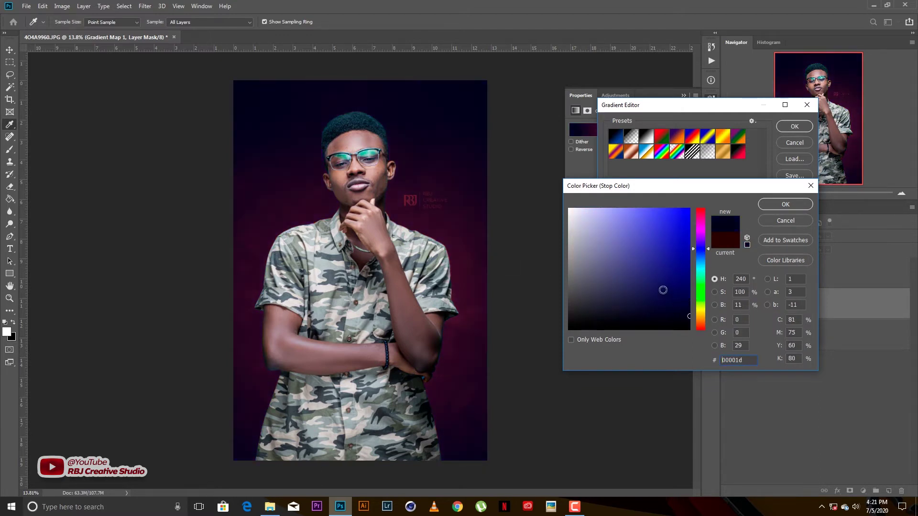
left_click(770, 204)
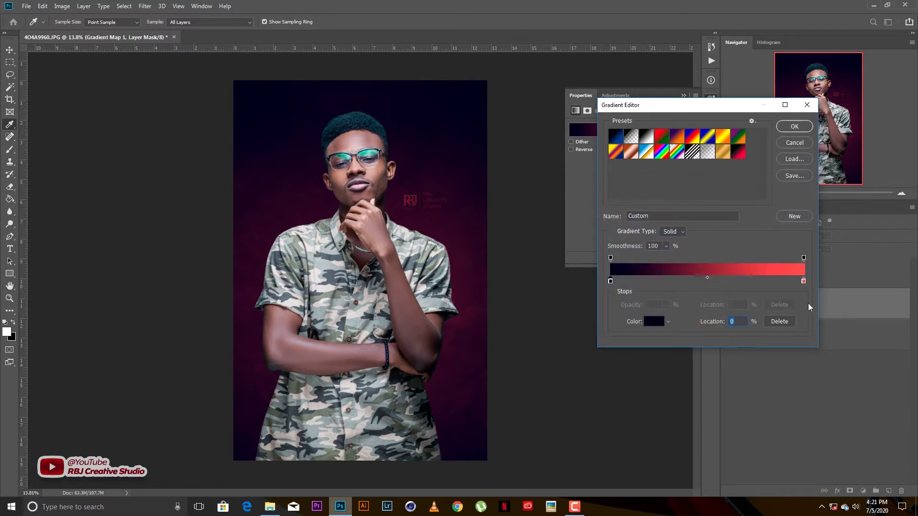
Change the right gradient stop to bright green 71ff4b
left_click(803, 282)
left_click(653, 320)
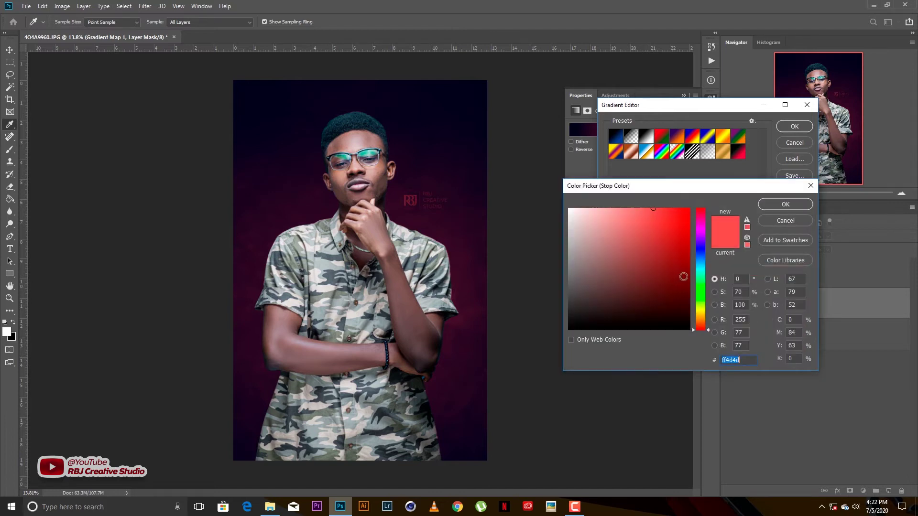
type("1ca1bd")
left_click(689, 227)
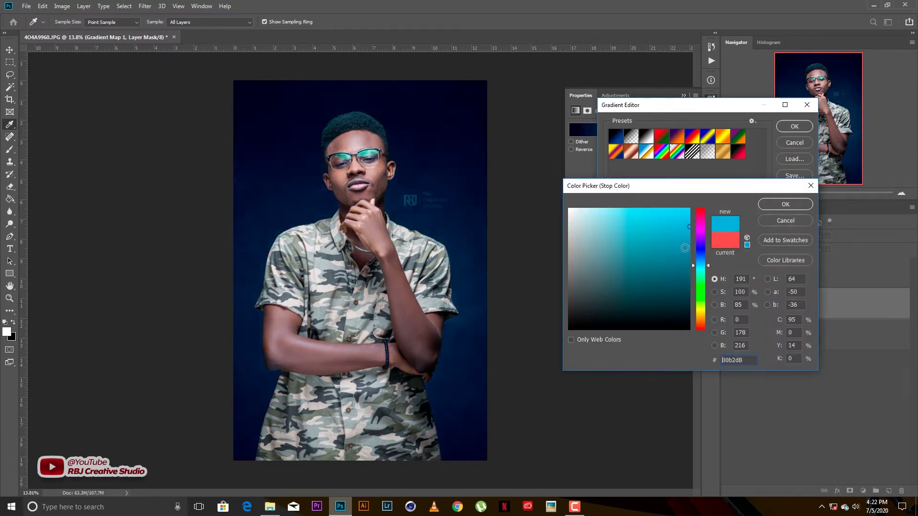
left_click_drag(683, 243, 648, 193)
left_click_drag(654, 229, 654, 206)
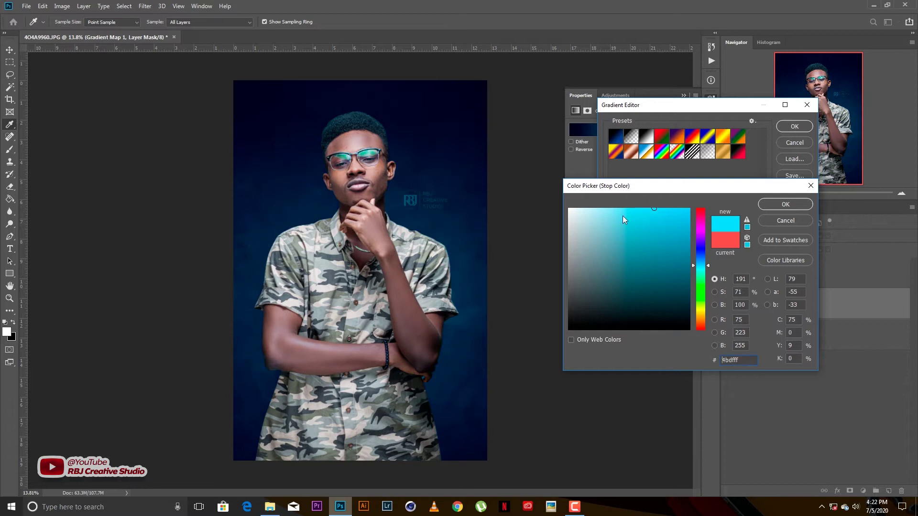
left_click_drag(703, 286, 701, 293)
key("ctrl+a")
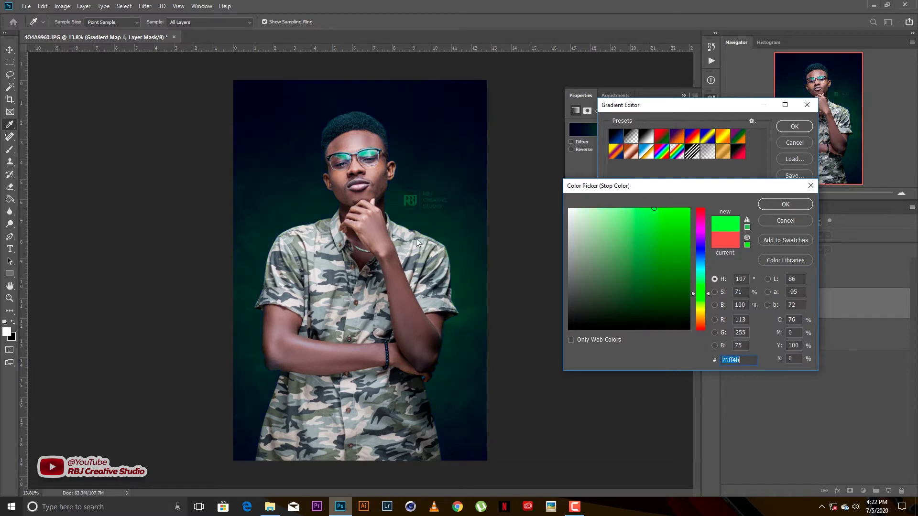
left_click(786, 204)
Apply the green gradient and collapse the Gradient Map properties
left_click(794, 126)
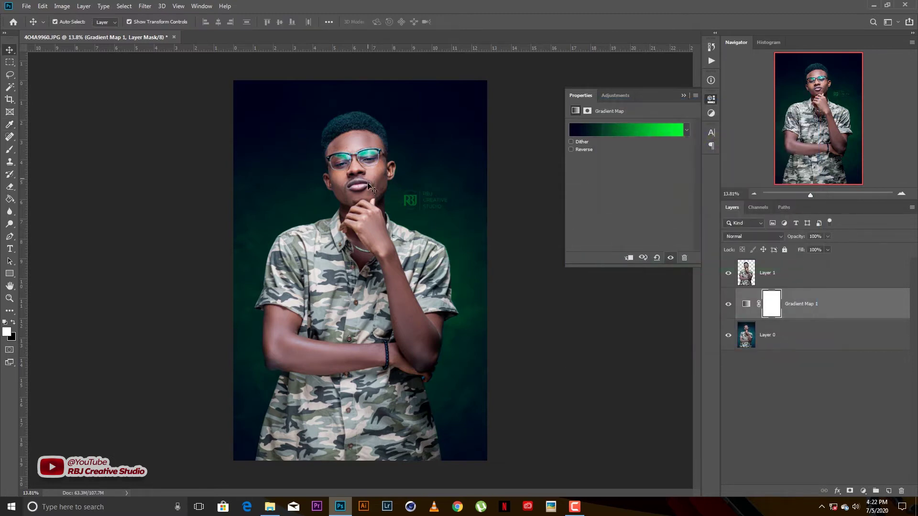
scroll(401, 302, "up", 3)
left_click_drag(401, 302, 406, 218)
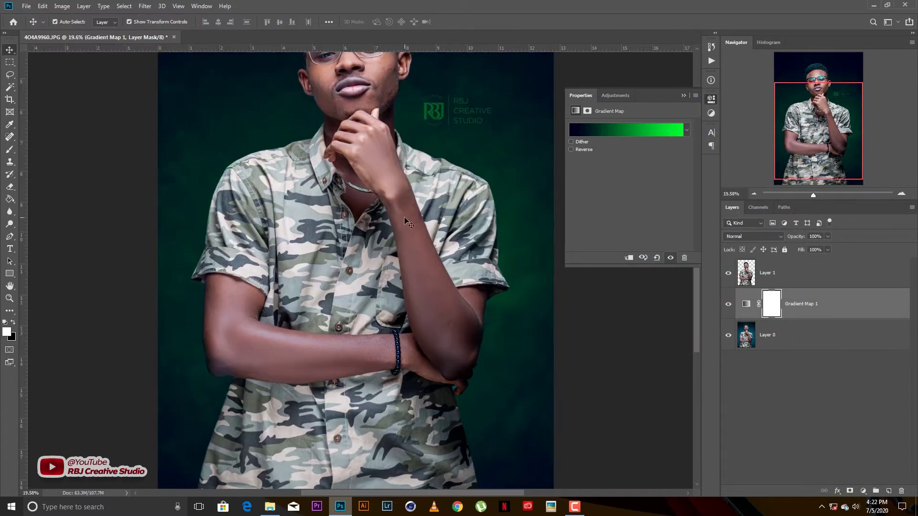
scroll(421, 262, "down", 2)
scroll(420, 260, "up", 1)
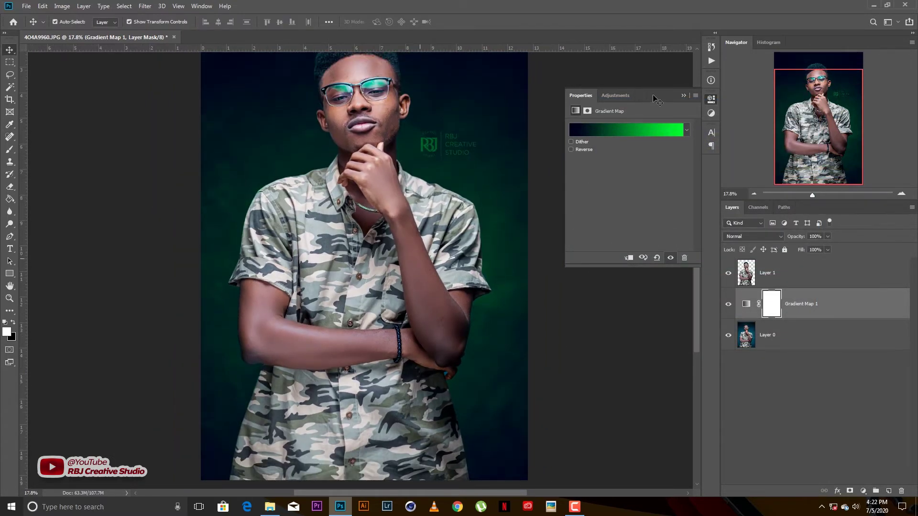
scroll(531, 171, "down", 1)
left_click(682, 95)
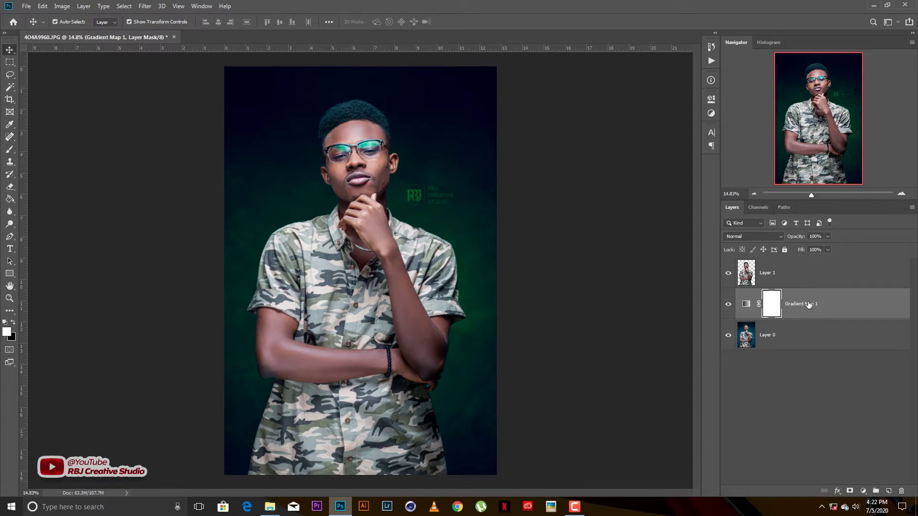
Preview Gradient Map 1 above Layer 1, return it below, then switch to File Explorer
left_click_drag(808, 307, 791, 261)
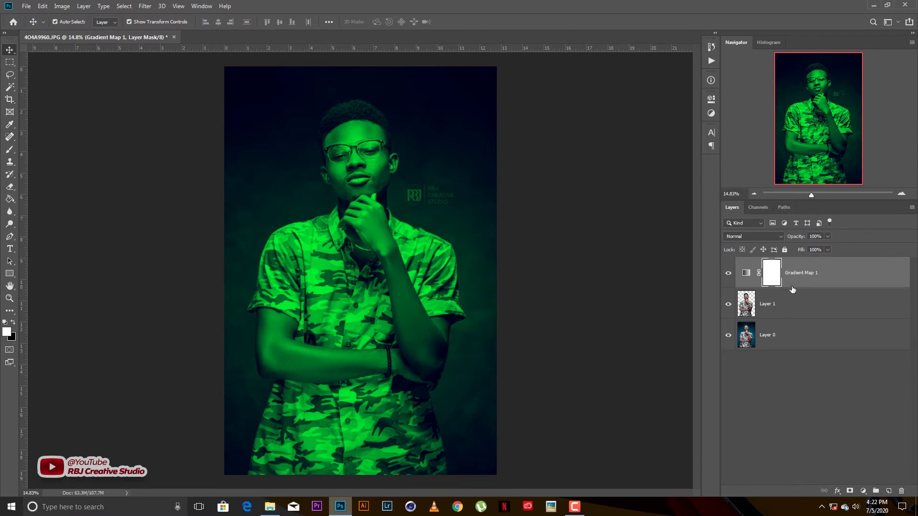
left_click_drag(799, 281, 789, 307)
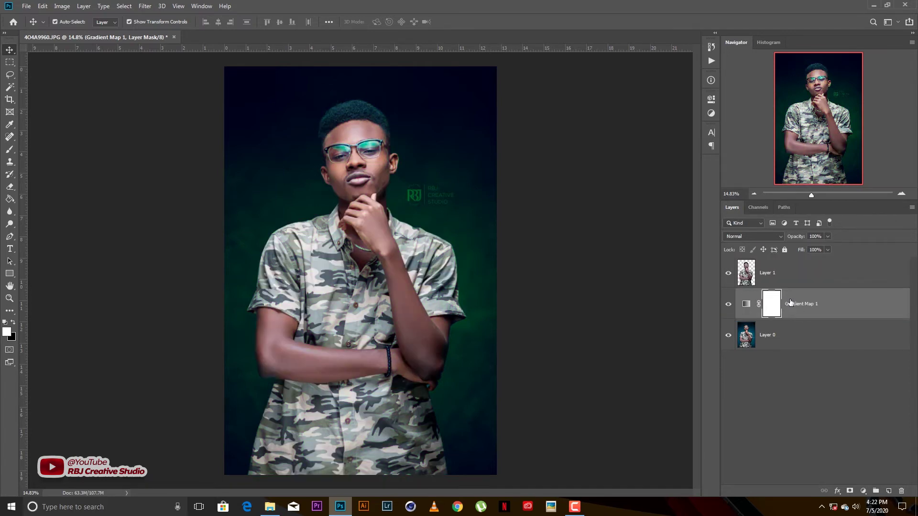
left_click(551, 339)
left_click(270, 508)
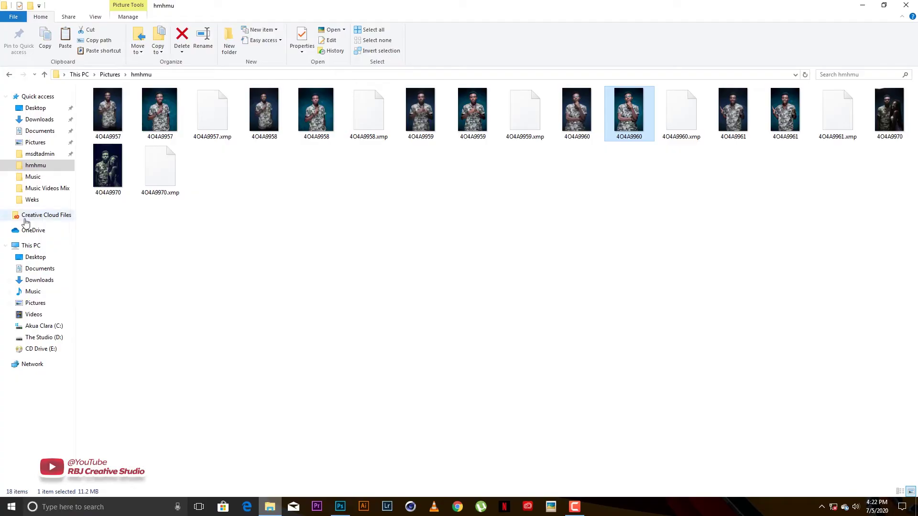
Open The Studio Mothers Day.jpg from Weks\The Studio in Photoshop by dragging it over
left_click(30, 190)
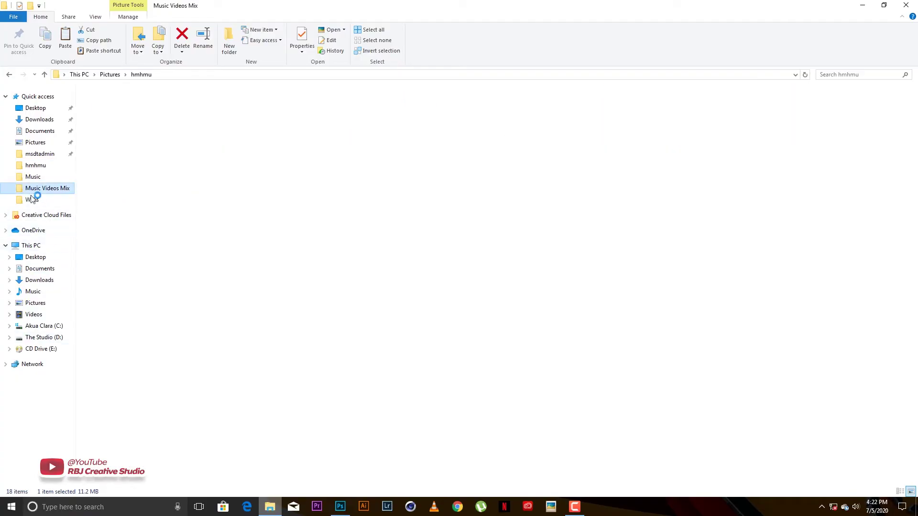
left_click(30, 198)
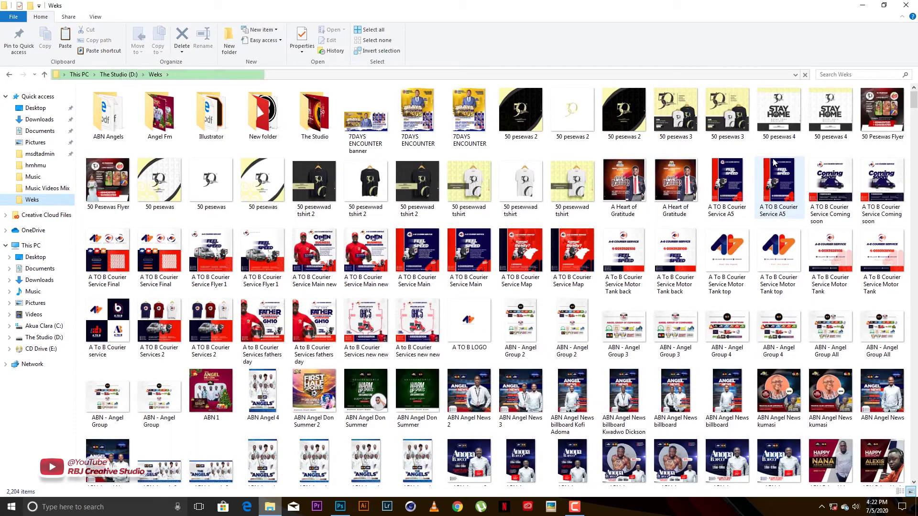
double_click(314, 114)
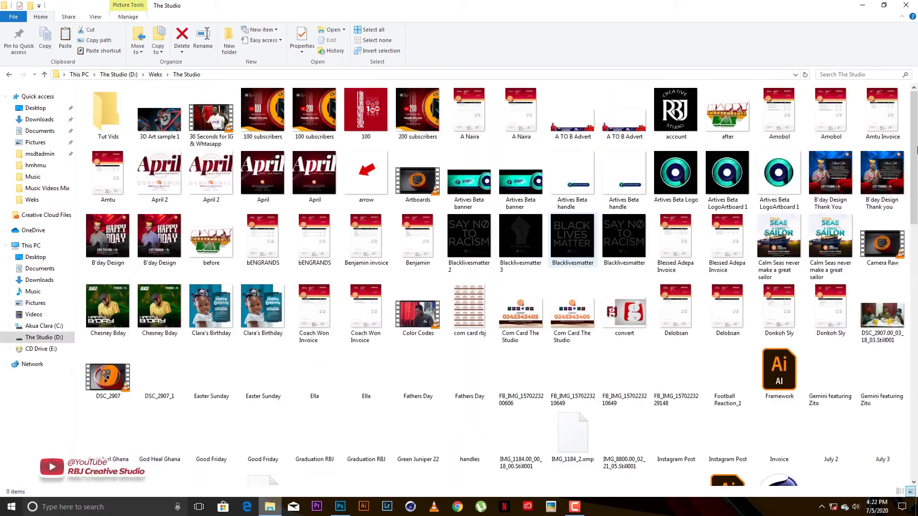
scroll(813, 235, "down", 10)
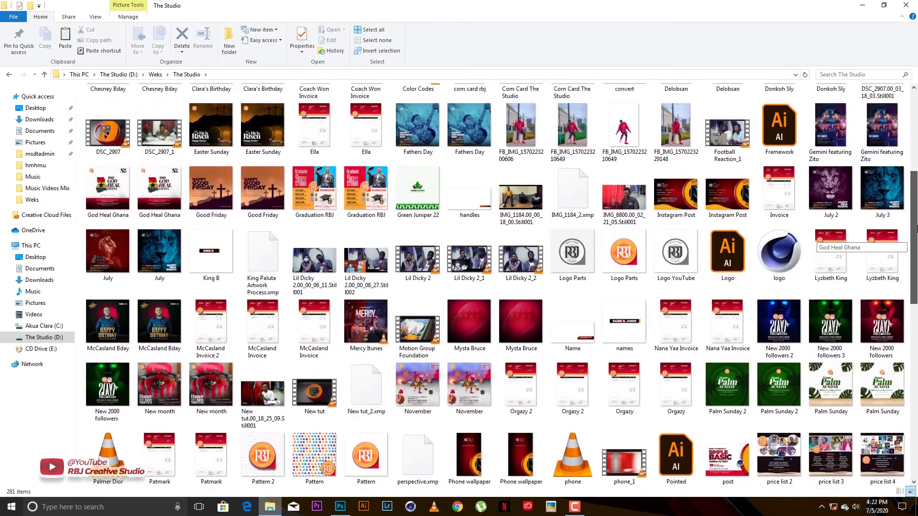
left_click_drag(916, 229, 915, 378)
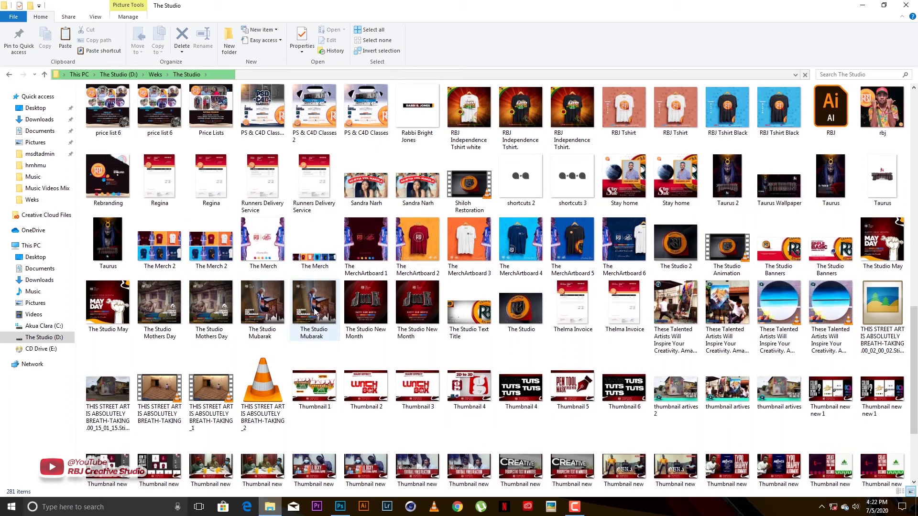
left_click_drag(152, 306, 400, 109)
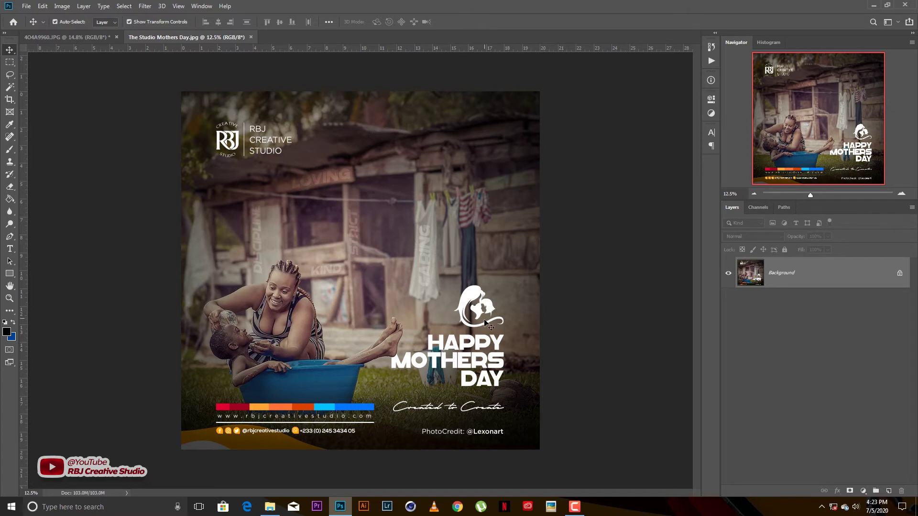
Add a Gradient Map adjustment layer to the Mothers Day poster
left_click(863, 491)
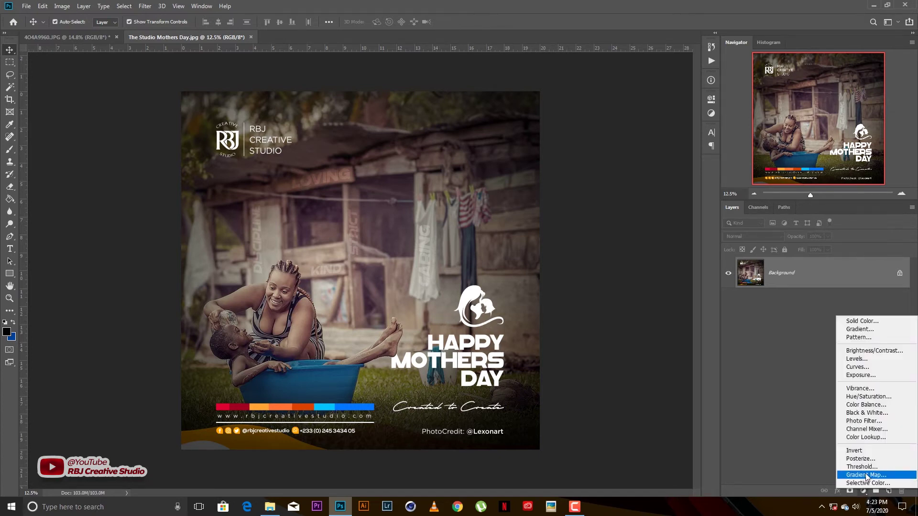
left_click(866, 476)
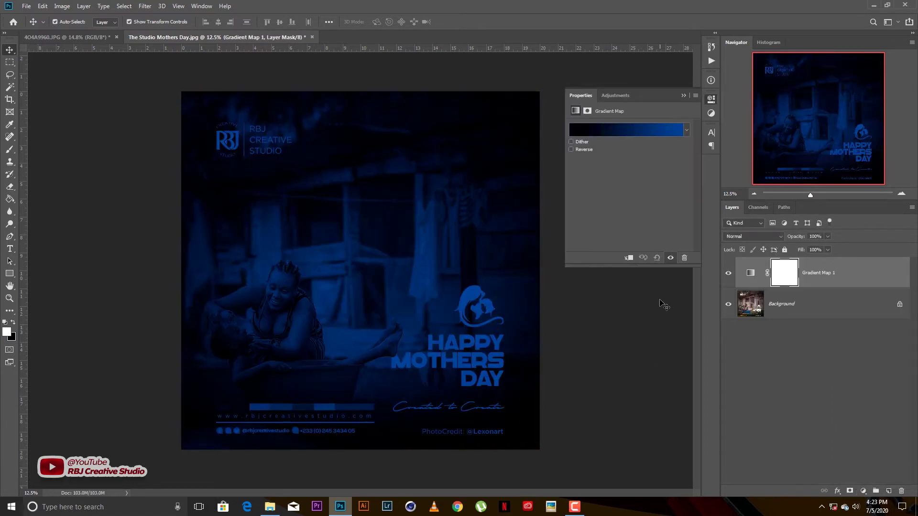
left_click(627, 129)
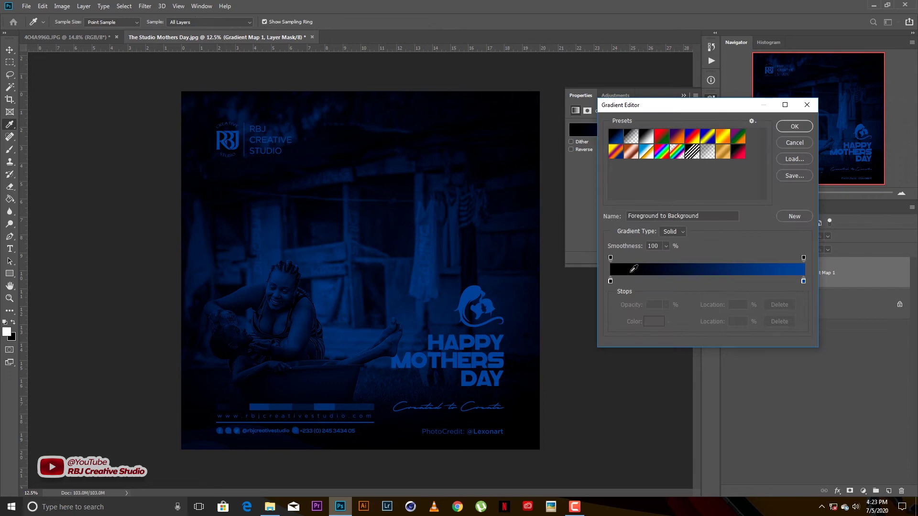
Set the gradient's end stop to light blue #6cafff, apply it, and collapse Properties
left_click(802, 281)
left_click(662, 318)
mouse_move(645, 208)
left_mouse_down()
mouse_move(653, 206)
mouse_move(639, 209)
left_mouse_up()
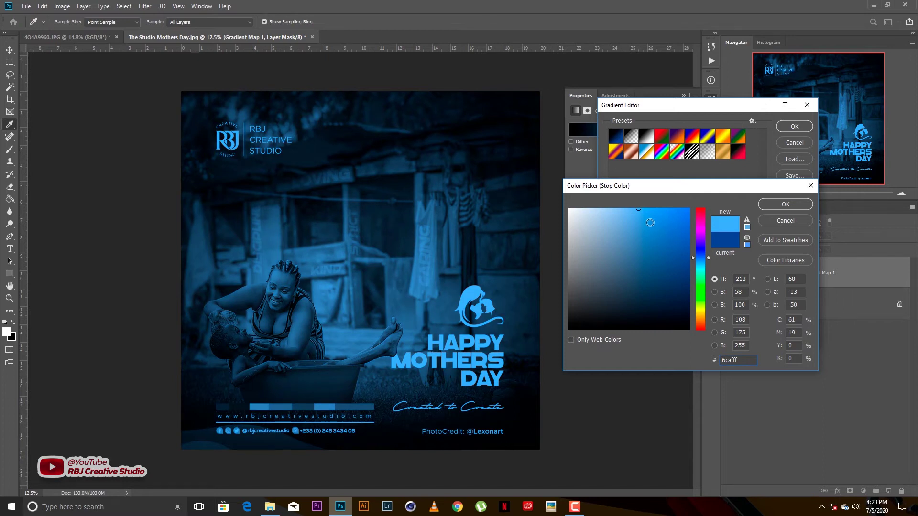
left_click(792, 205)
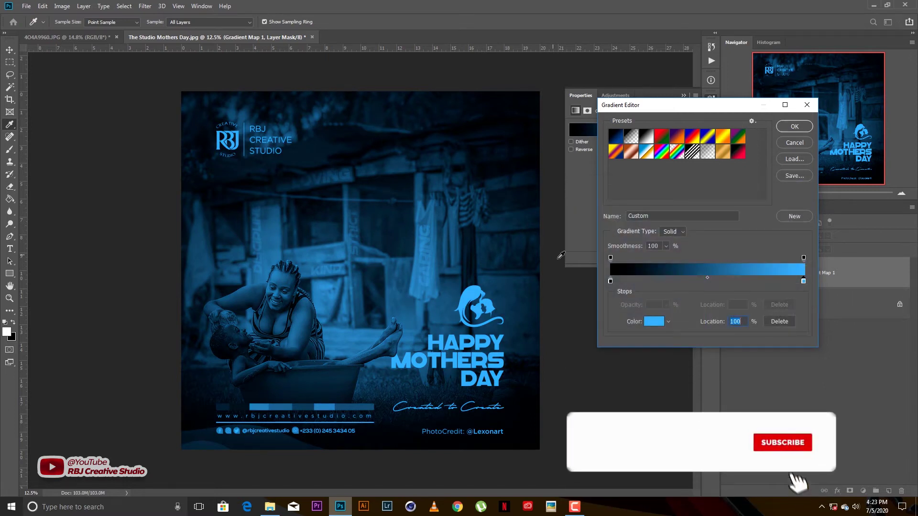
left_click(780, 127)
key("v")
left_click(684, 95)
left_click(609, 205)
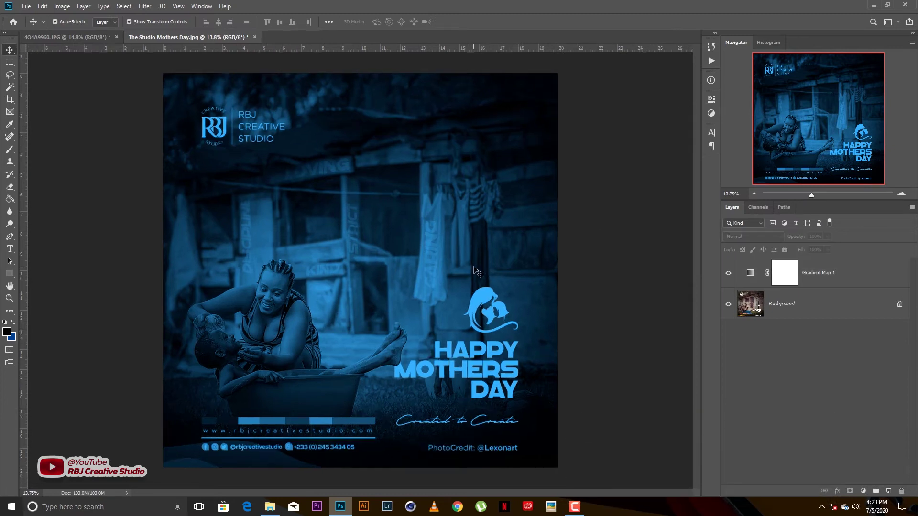